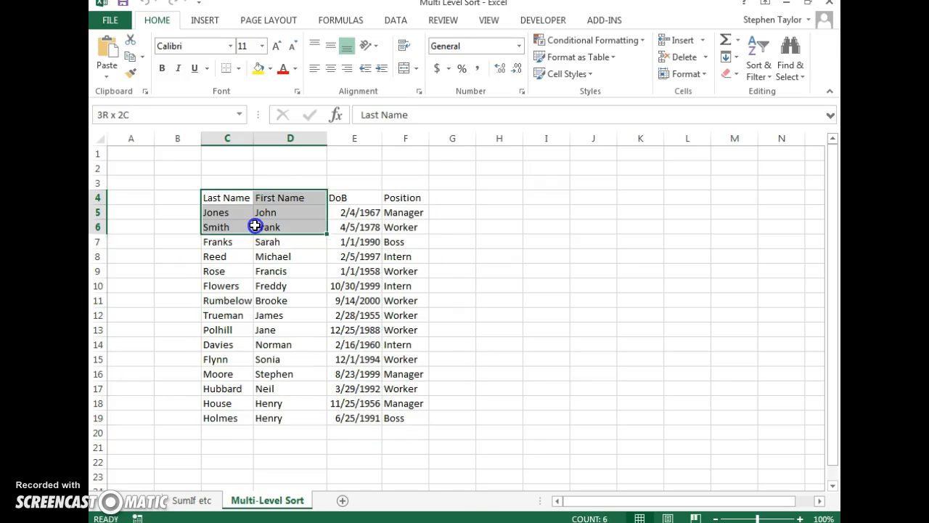
- Convert the employee list in C4:F19 into a table with headers
{"action": "left_click", "coordinate": [203, 22]}
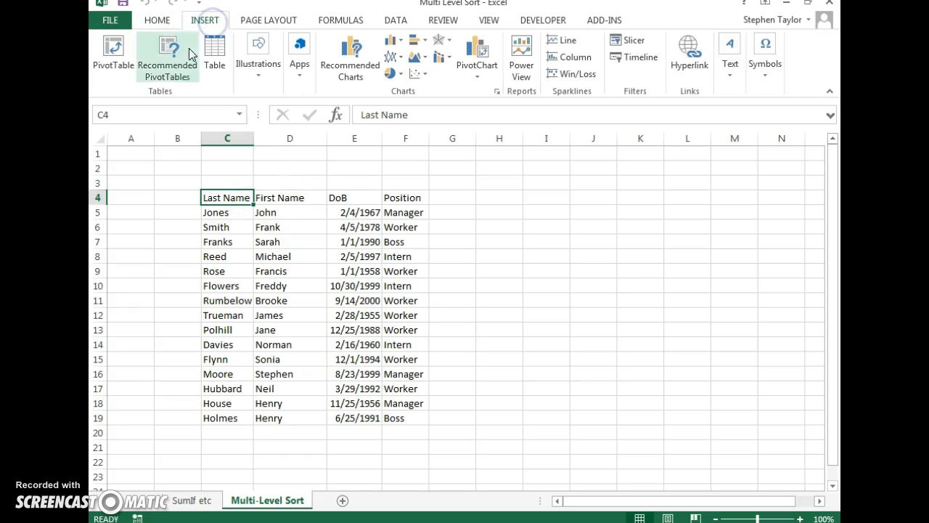
{"action": "left_click", "coordinate": [218, 53]}
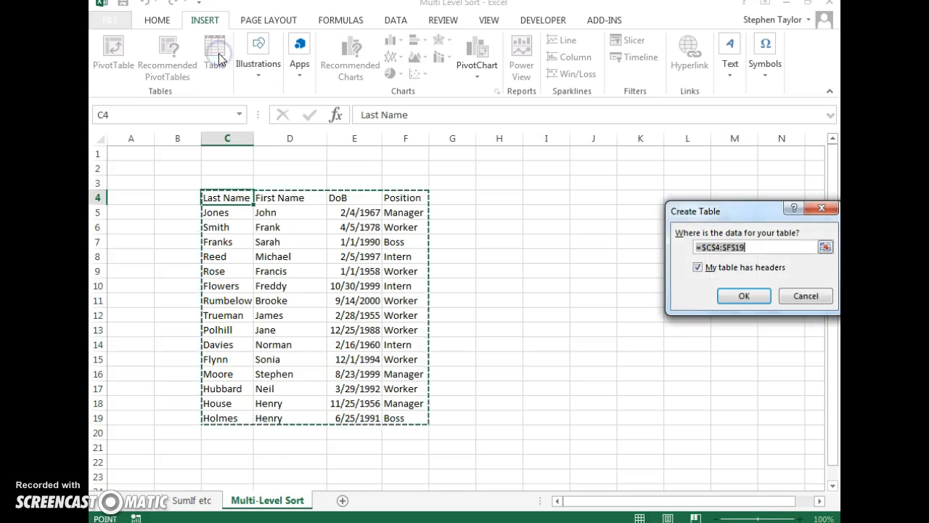
{"action": "left_click_drag", "start_coordinate": [723, 215], "coordinate": [477, 183]}
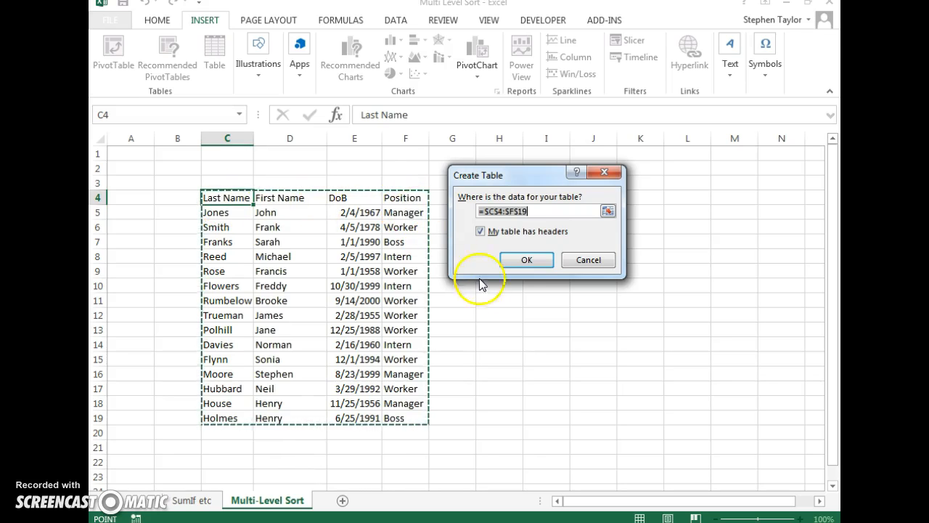
{"action": "left_click", "coordinate": [526, 260]}
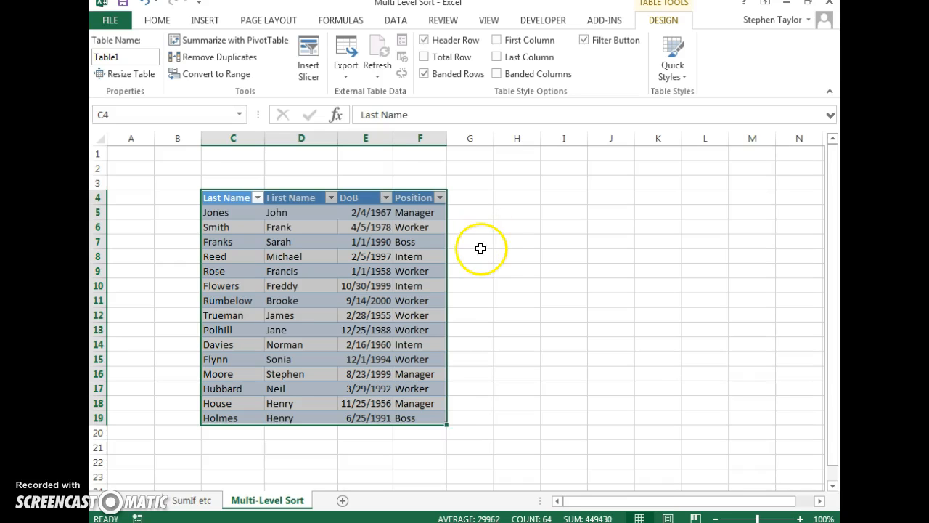
- Apply the light blue banded table style from the second row of the Medium styles, and deselect the table
{"action": "left_click", "coordinate": [681, 74]}
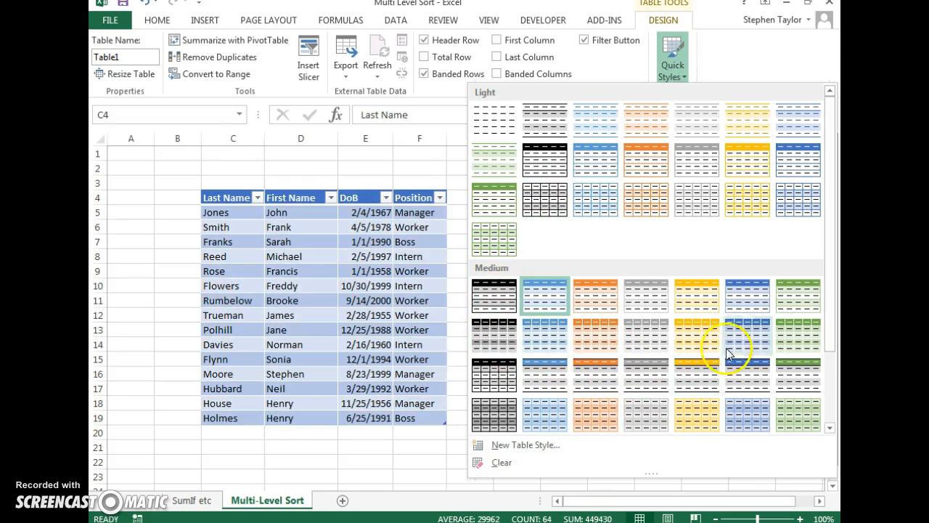
{"action": "left_click", "coordinate": [559, 338]}
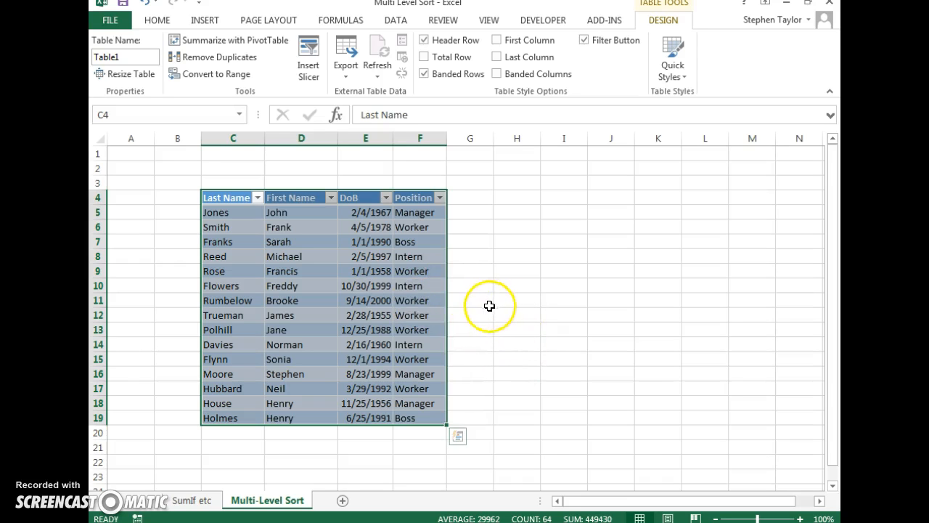
{"action": "left_click", "coordinate": [480, 255]}
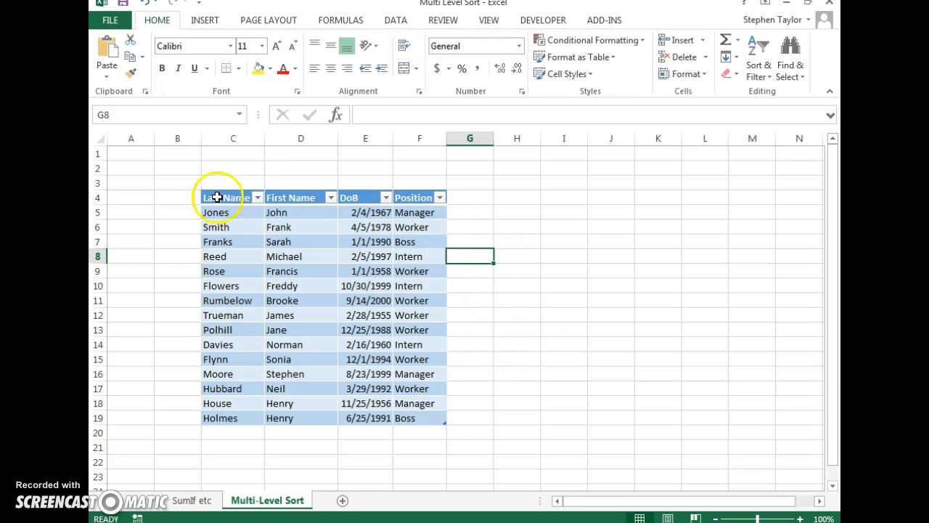
- Sort the table by Last Name from Z to A, and re-sort it from A to Z
{"action": "left_click", "coordinate": [256, 198]}
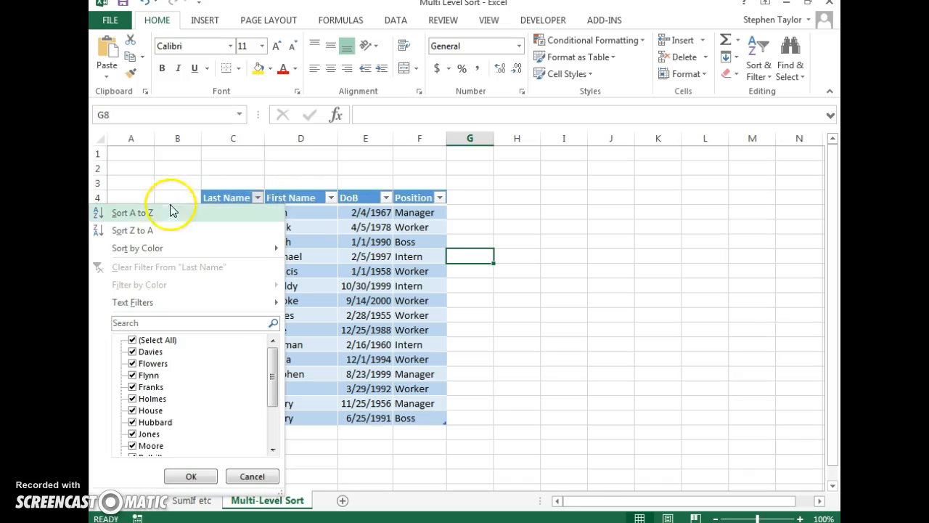
{"action": "left_click", "coordinate": [150, 232]}
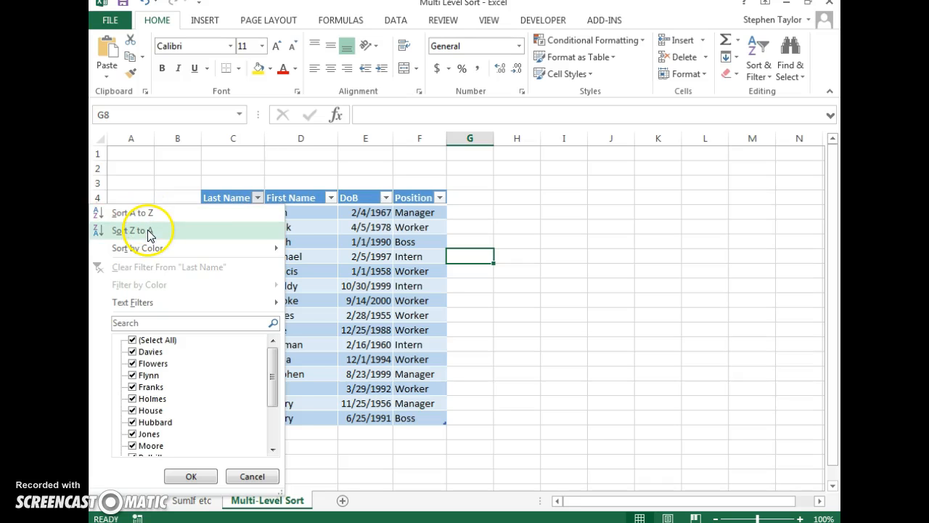
{"action": "left_click", "coordinate": [257, 198]}
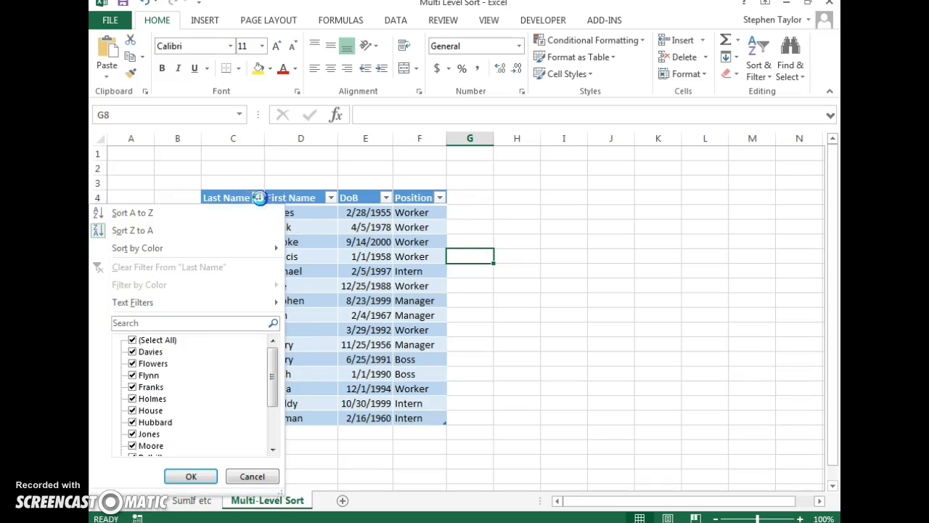
{"action": "left_click", "coordinate": [203, 213]}
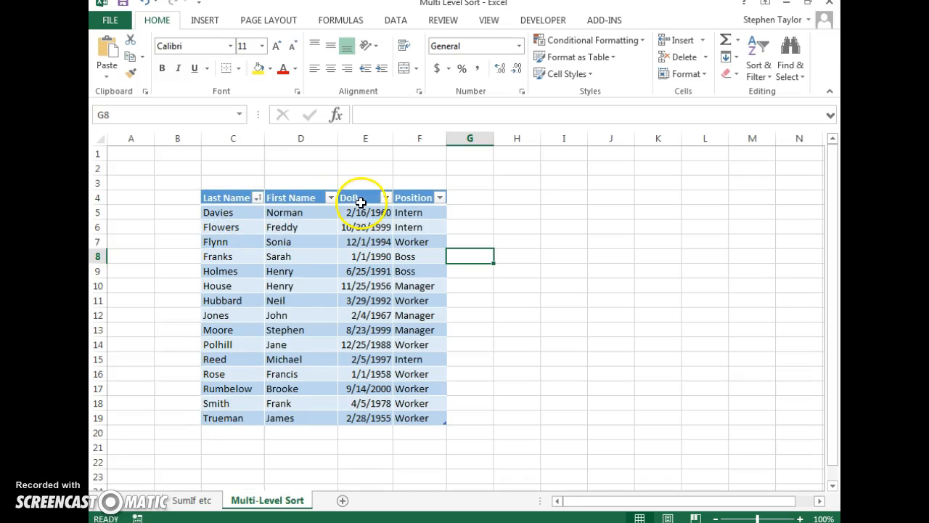
- Sort the table by DoB from newest to oldest
{"action": "left_click", "coordinate": [386, 197]}
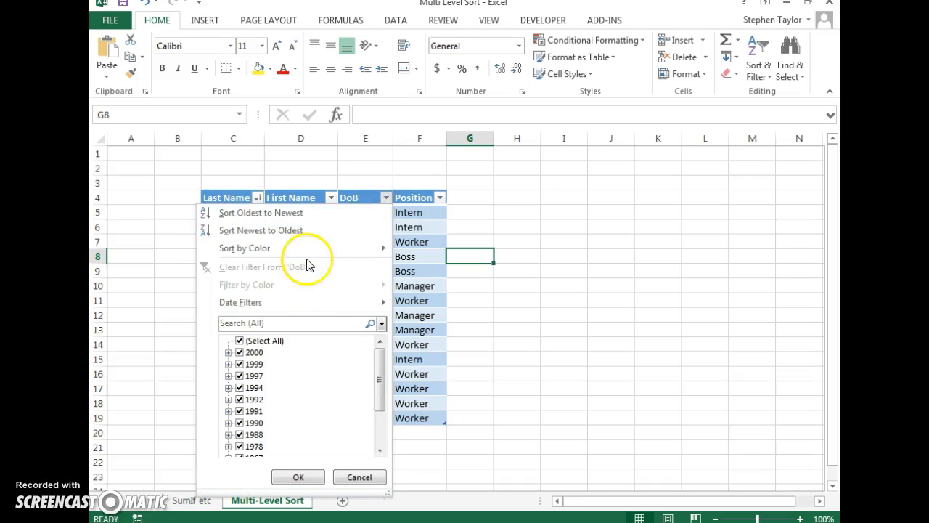
{"action": "left_click", "coordinate": [289, 231]}
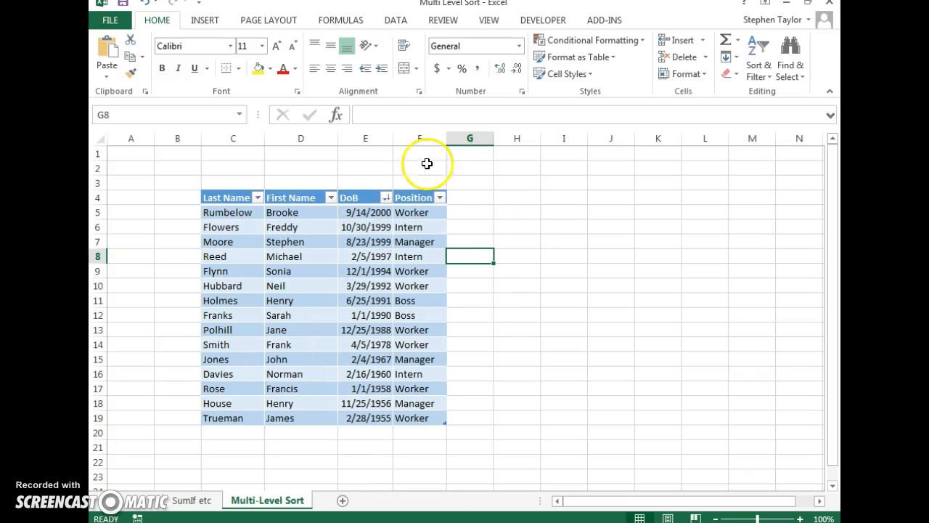
{"action": "left_click", "coordinate": [386, 198]}
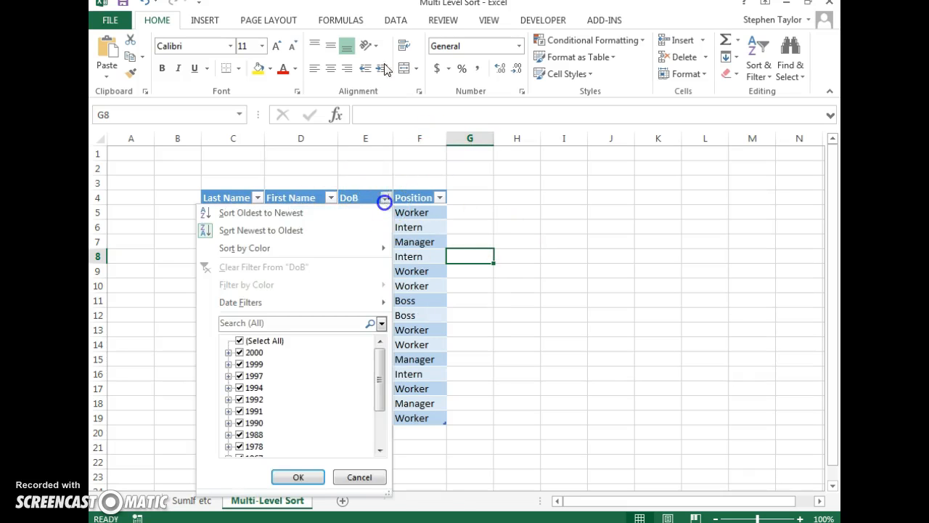
{"action": "left_click", "coordinate": [297, 227]}
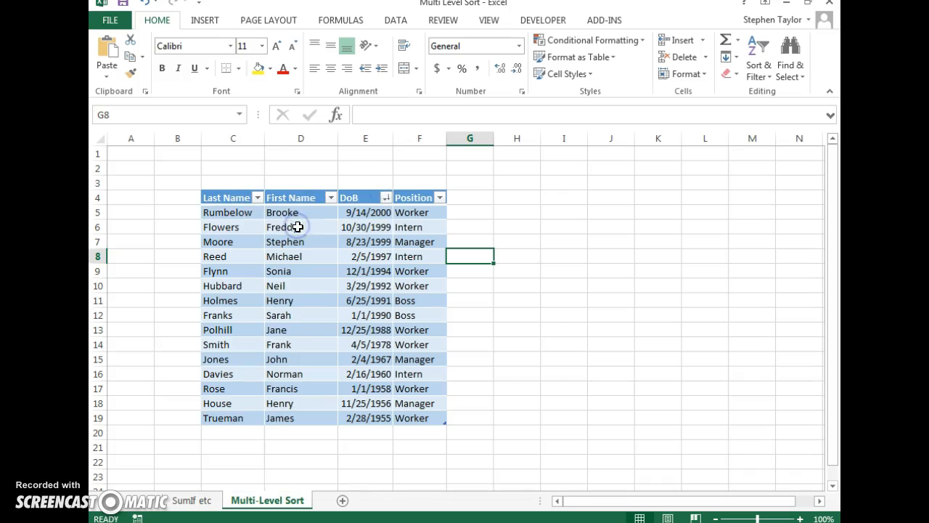
- Sort the table by Position from A to Z, and re-sort it by Last Name from A to Z
{"action": "left_click", "coordinate": [441, 198]}
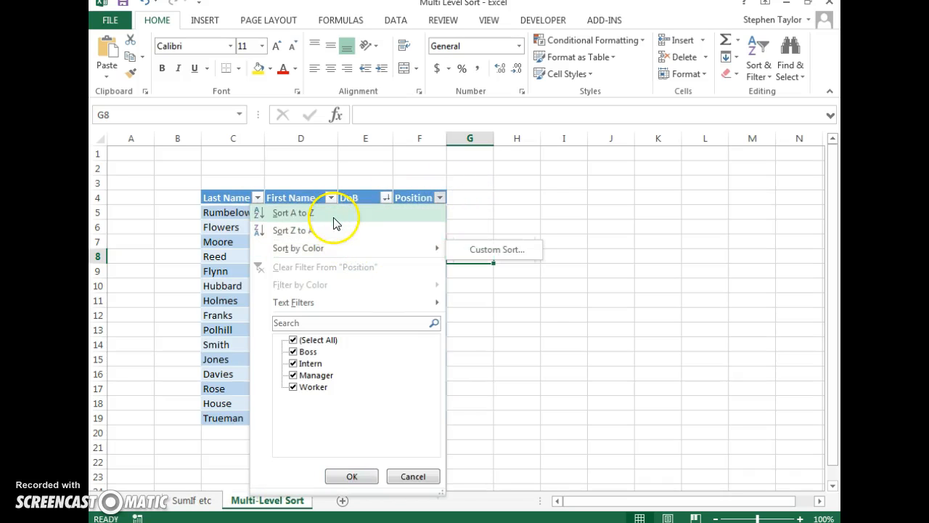
{"action": "left_click", "coordinate": [333, 217]}
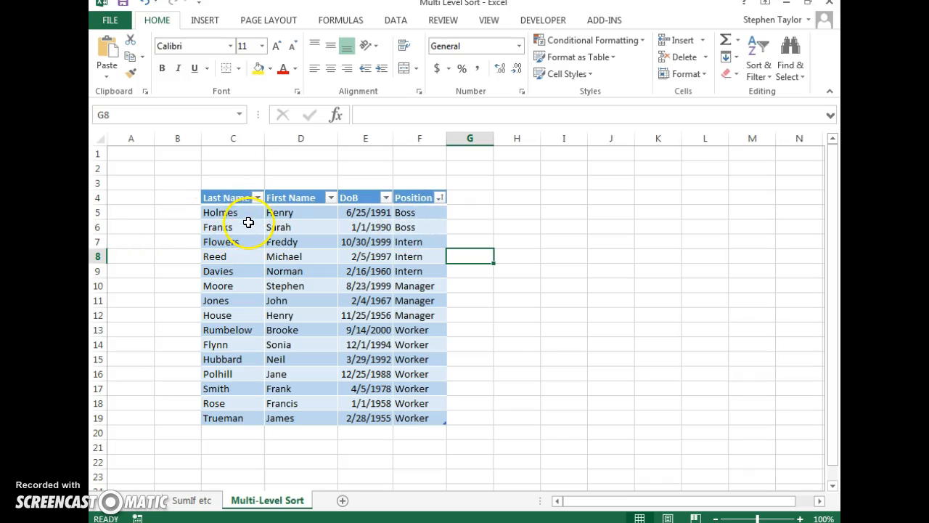
{"action": "left_click", "coordinate": [256, 197]}
{"action": "left_click", "coordinate": [203, 213]}
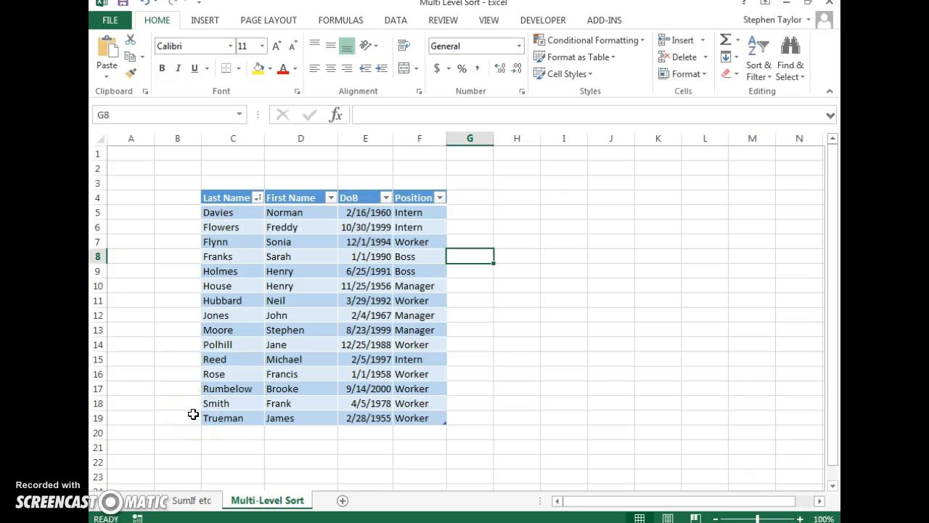
- Start a custom sort of the table with Position, A to Z, as the first sort level
{"action": "left_click", "coordinate": [222, 211]}
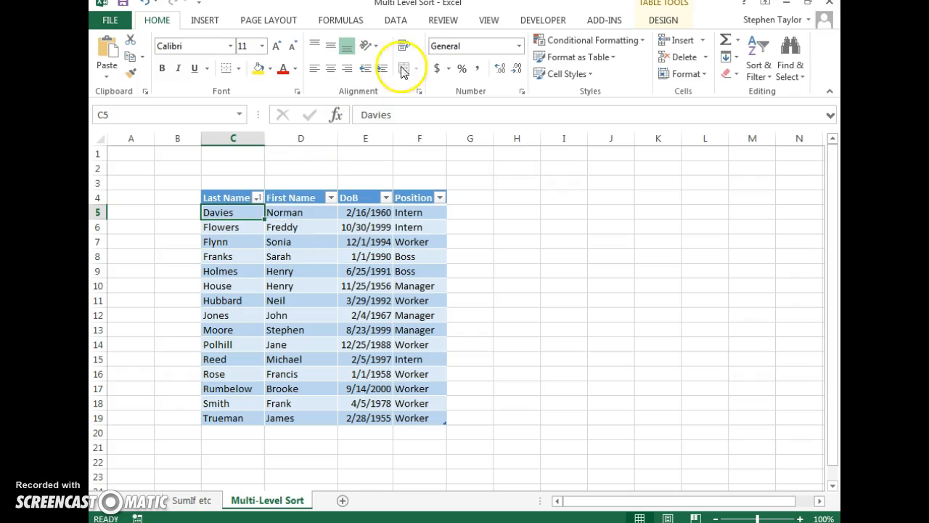
{"action": "left_click", "coordinate": [405, 23]}
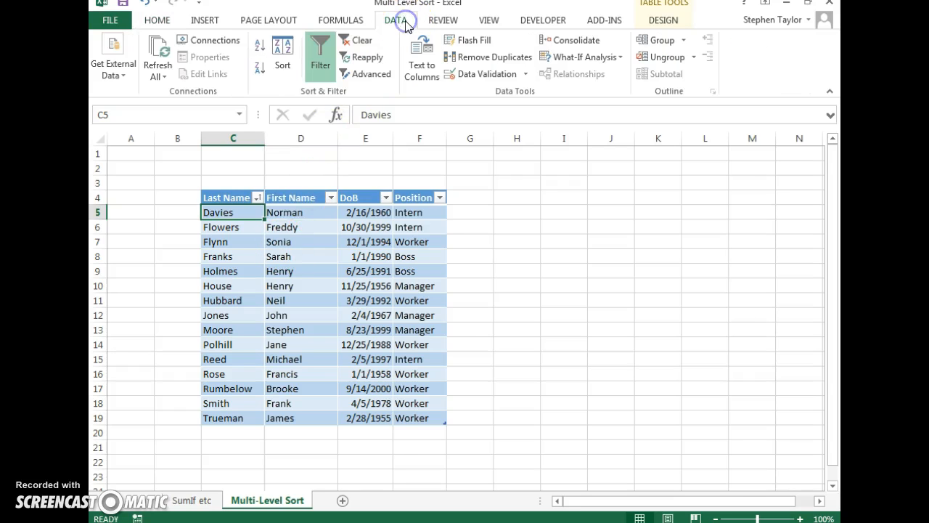
{"action": "left_click", "coordinate": [290, 56]}
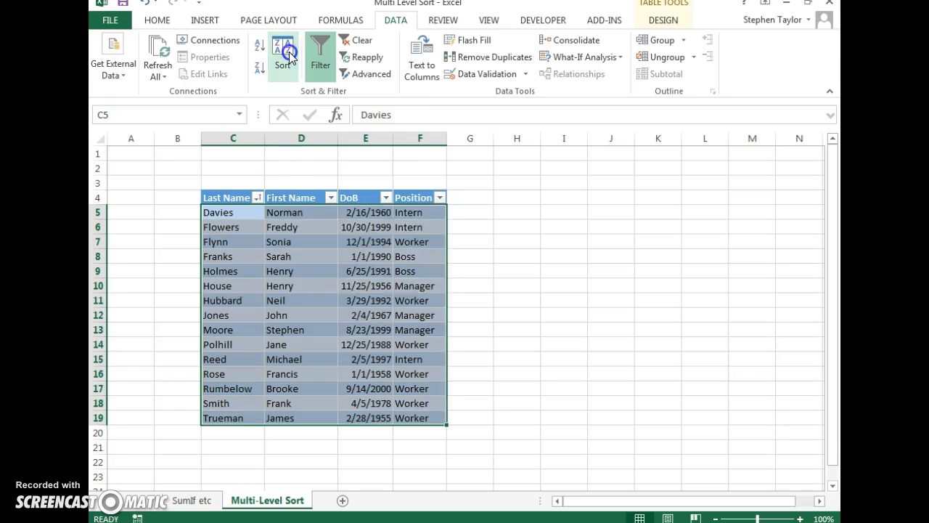
{"action": "left_click_drag", "start_coordinate": [586, 140], "coordinate": [661, 133]}
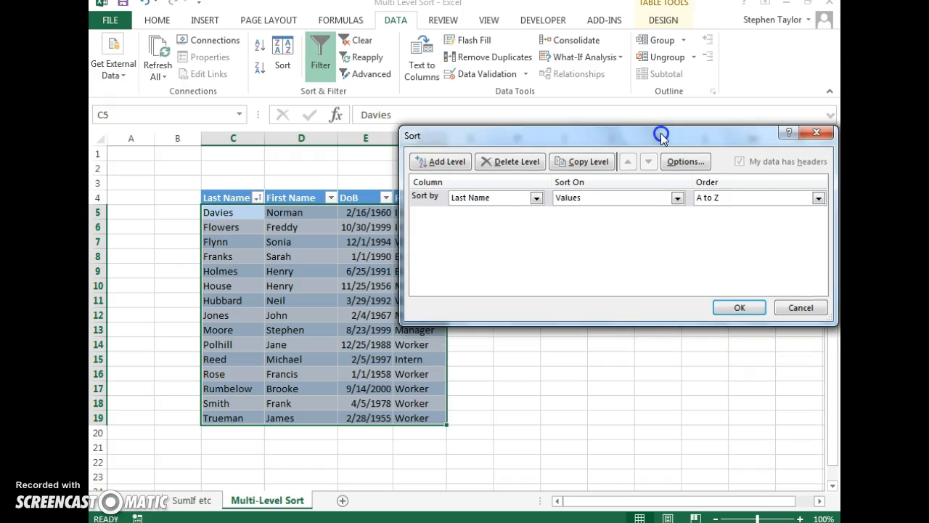
{"action": "left_click", "coordinate": [539, 202]}
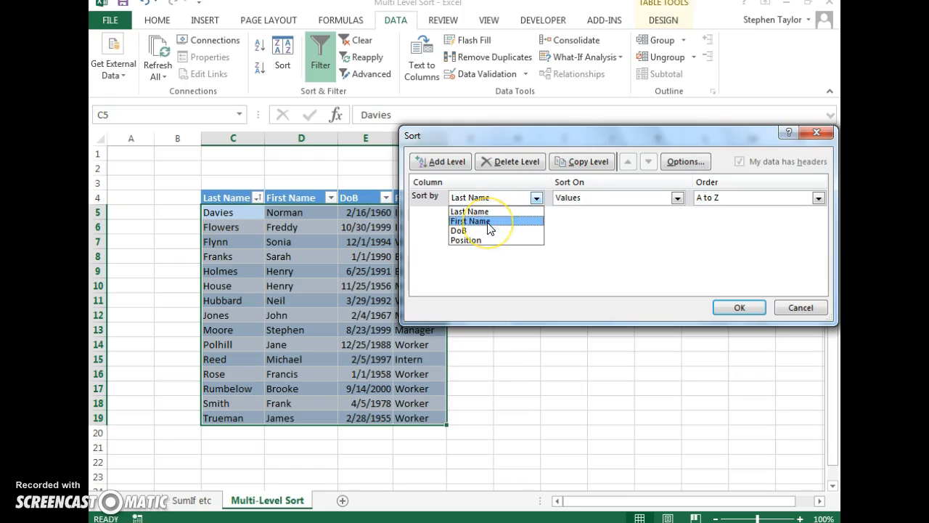
{"action": "left_click", "coordinate": [476, 240]}
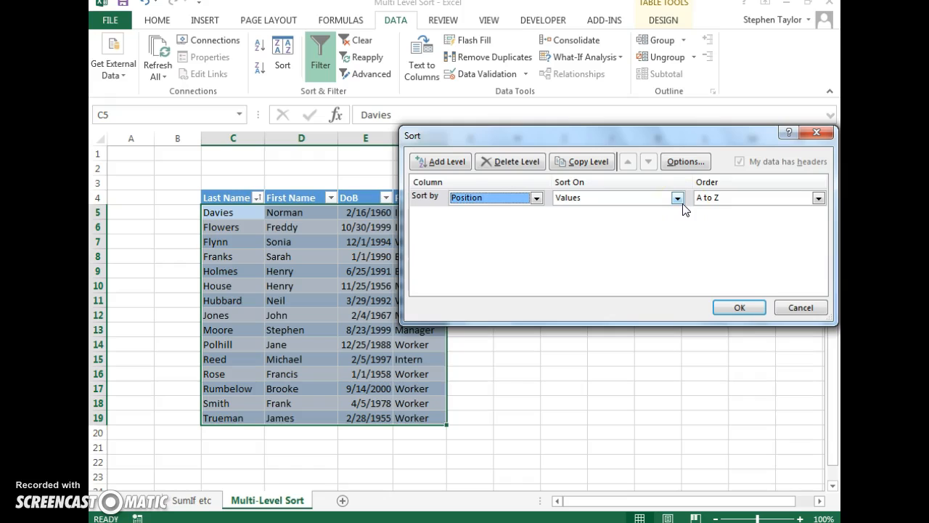
- Add Last Name and First Name, both A to Z, as the second and third sort levels
{"action": "left_click", "coordinate": [431, 161]}
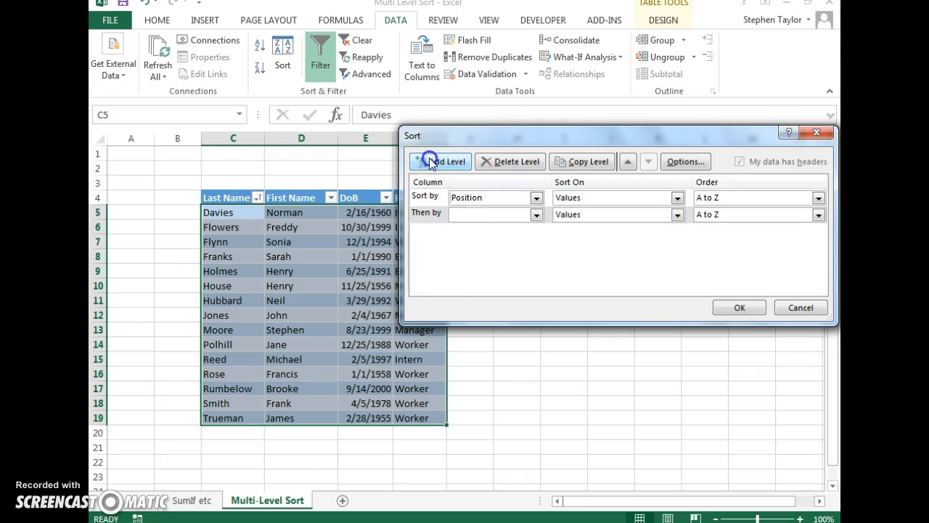
{"action": "left_click", "coordinate": [537, 216]}
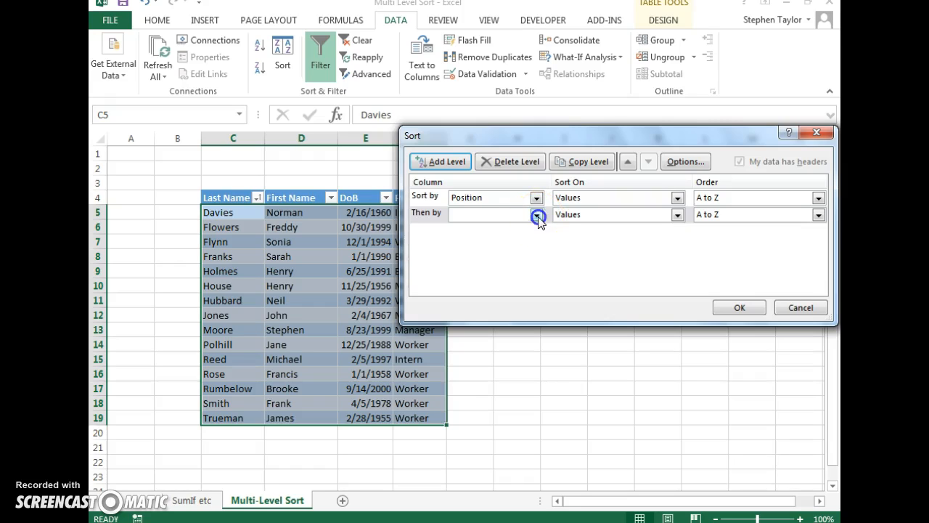
{"action": "left_click", "coordinate": [494, 225]}
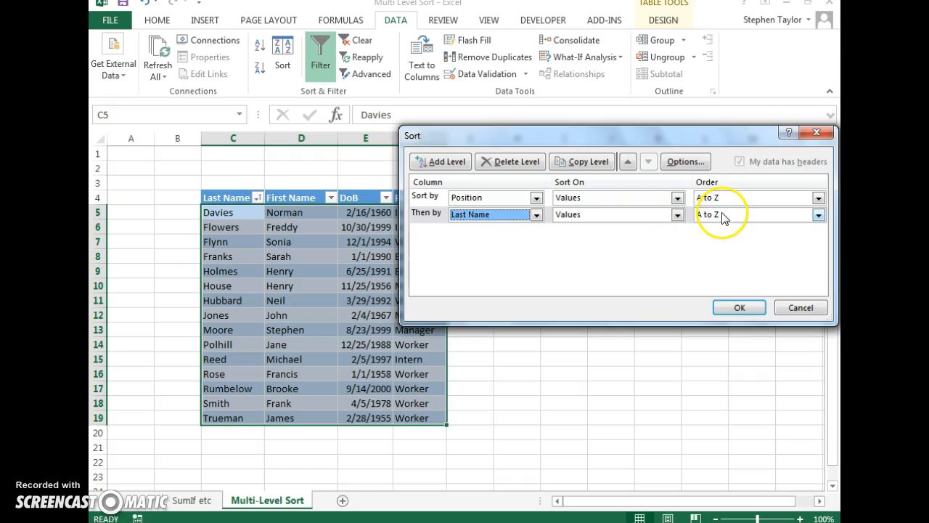
{"action": "left_click", "coordinate": [439, 161]}
{"action": "left_click", "coordinate": [534, 232]}
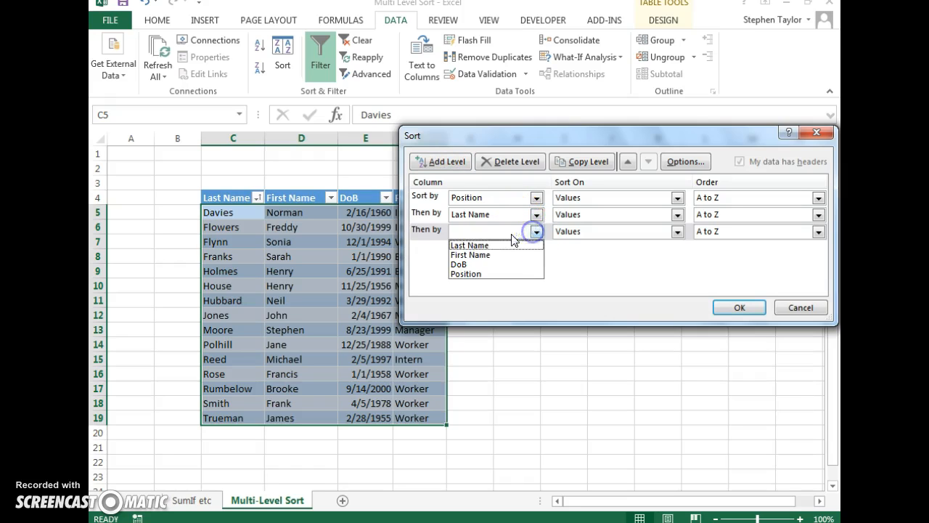
{"action": "left_click", "coordinate": [481, 255]}
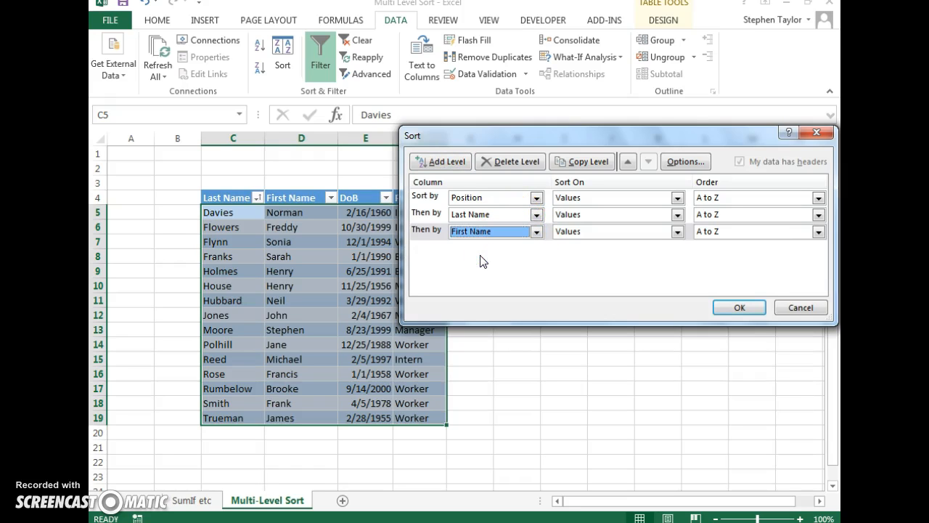
- Add DoB, Oldest to Newest, as the fourth sort level and apply the multi-level sort
{"action": "left_click", "coordinate": [447, 165]}
{"action": "left_click", "coordinate": [445, 161]}
{"action": "left_click", "coordinate": [536, 249]}
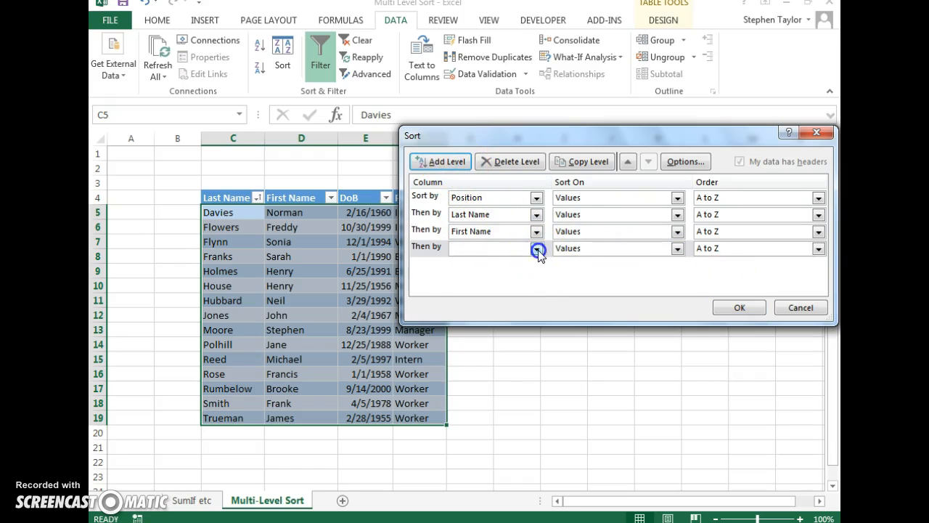
{"action": "left_click", "coordinate": [468, 281]}
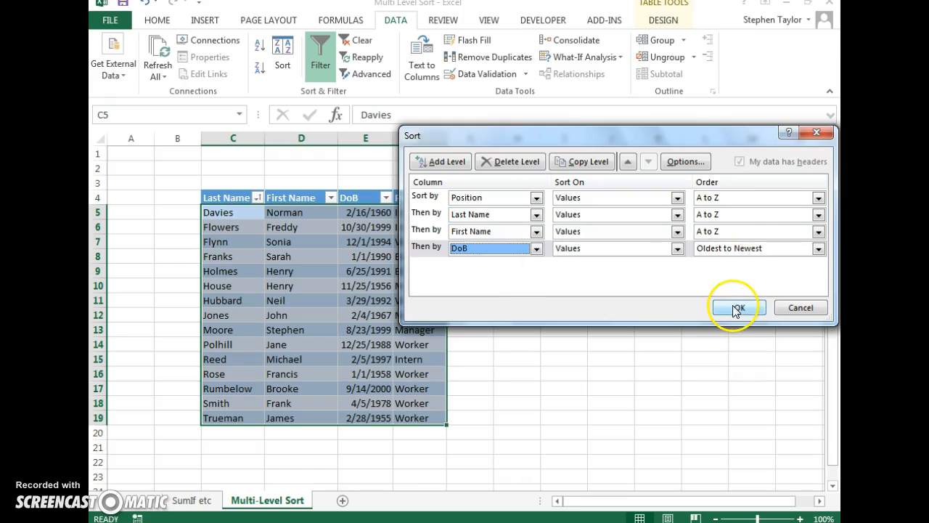
{"action": "left_click", "coordinate": [734, 250]}
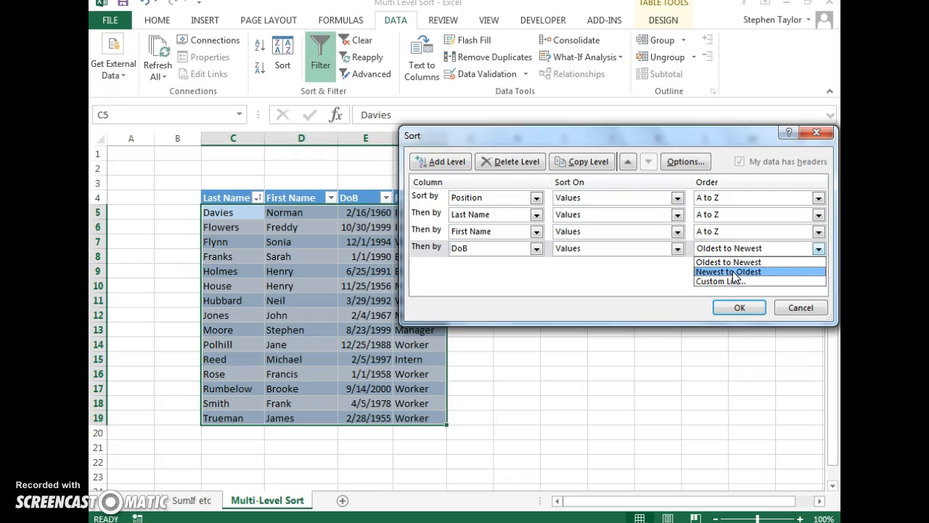
{"action": "left_click", "coordinate": [729, 262]}
{"action": "left_click", "coordinate": [738, 308]}
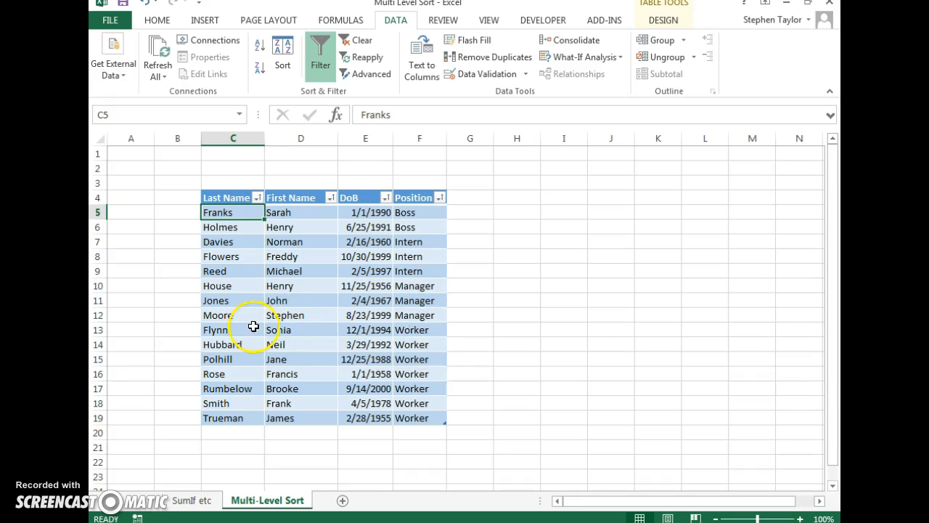
- Start a new record in row 20, directly below the table, with the employee's last name and first name
{"action": "left_click", "coordinate": [228, 433]}
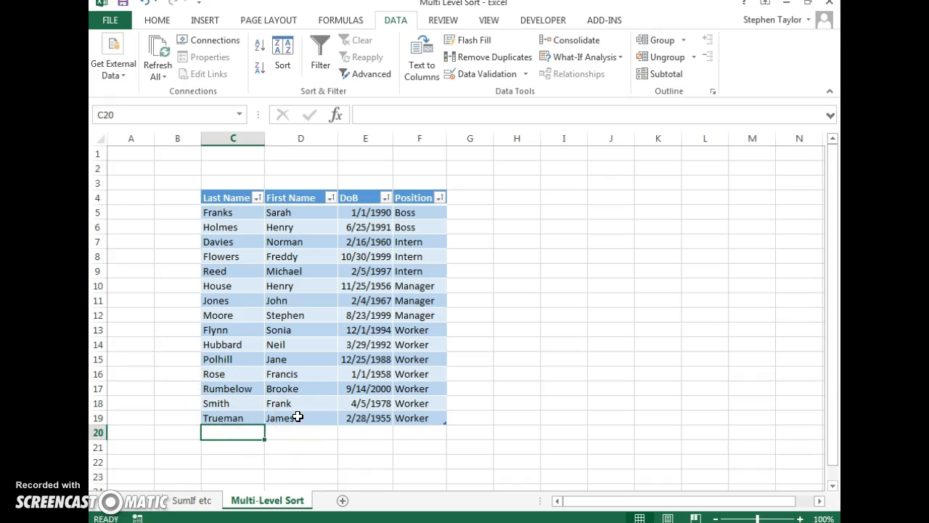
{"action": "type", "text": "Trueman"}
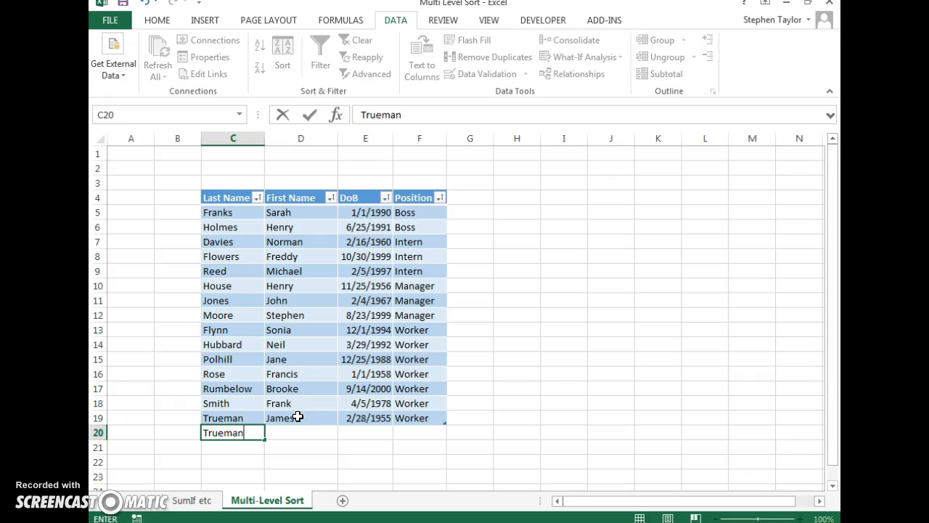
{"action": "key", "text": "Return"}
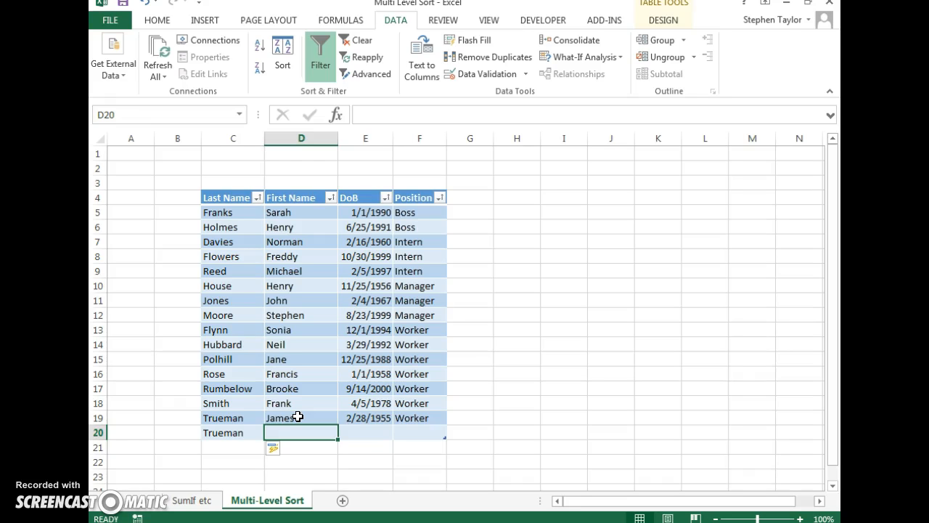
{"action": "type", "text": "John"}
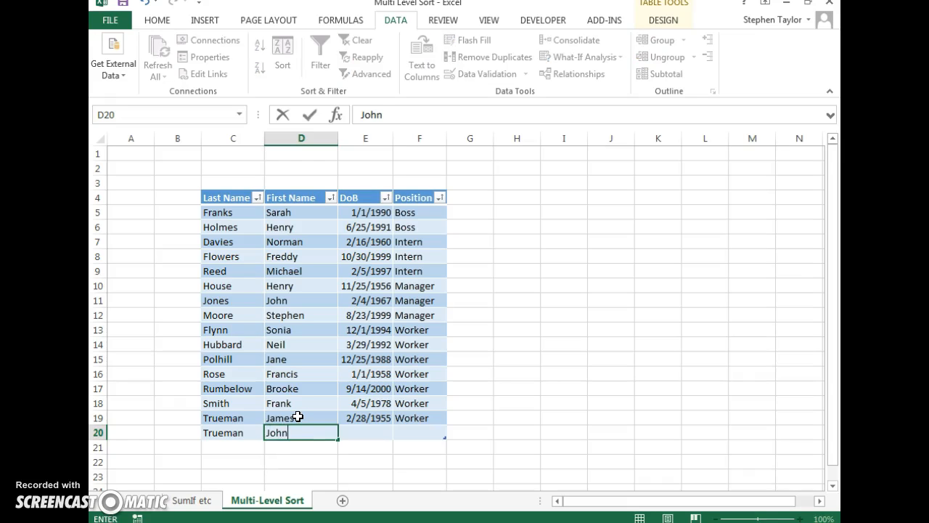
{"action": "key", "text": "Tab"}
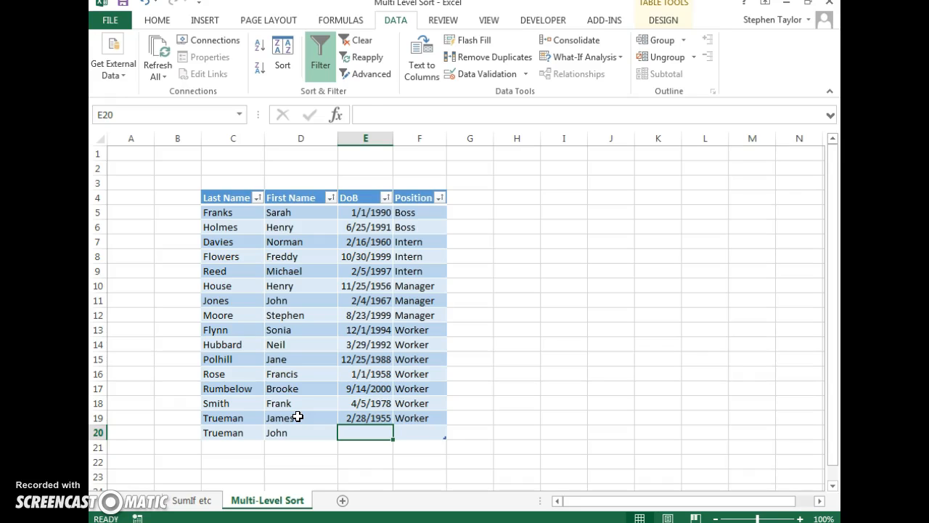
- Complete the record in row 20 with the employee's date of birth and the position Worker
{"action": "type", "text": "9/7/"}
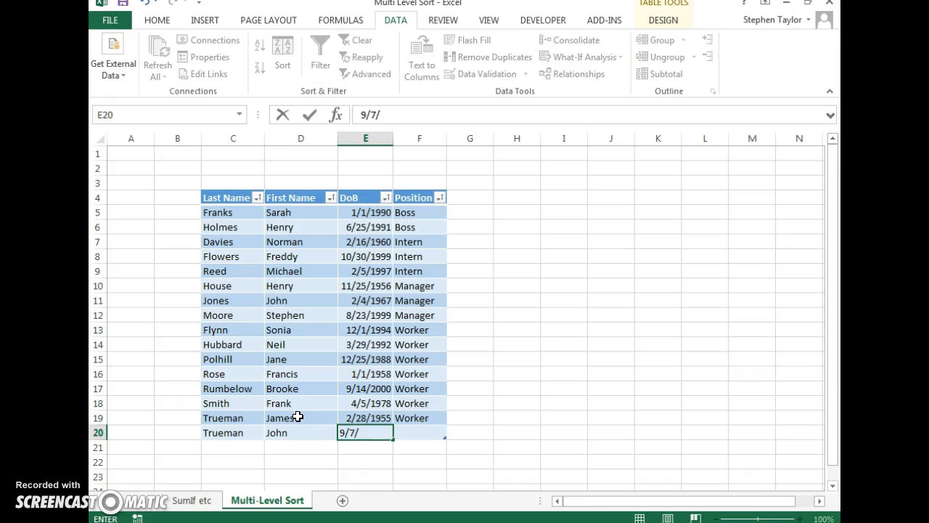
{"action": "type", "text": "95"}
{"action": "key", "text": "Tab"}
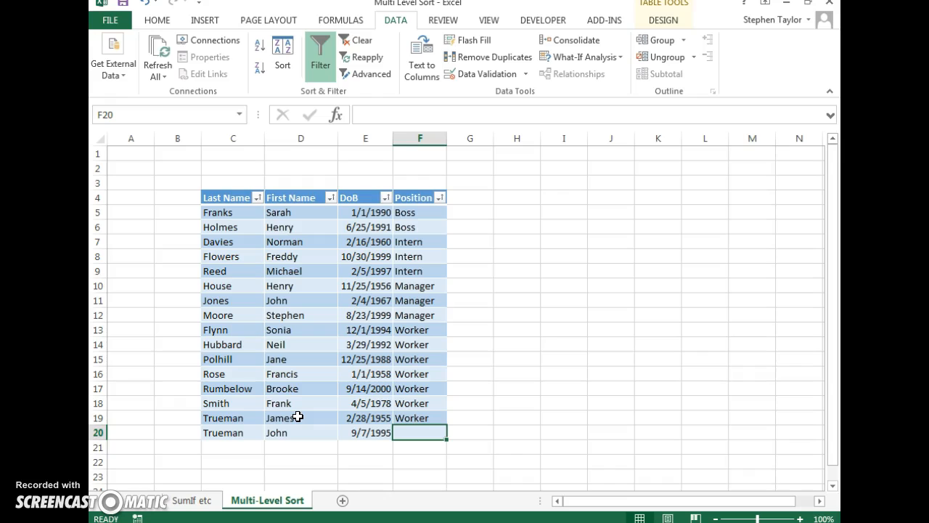
{"action": "type", "text": "Worker"}
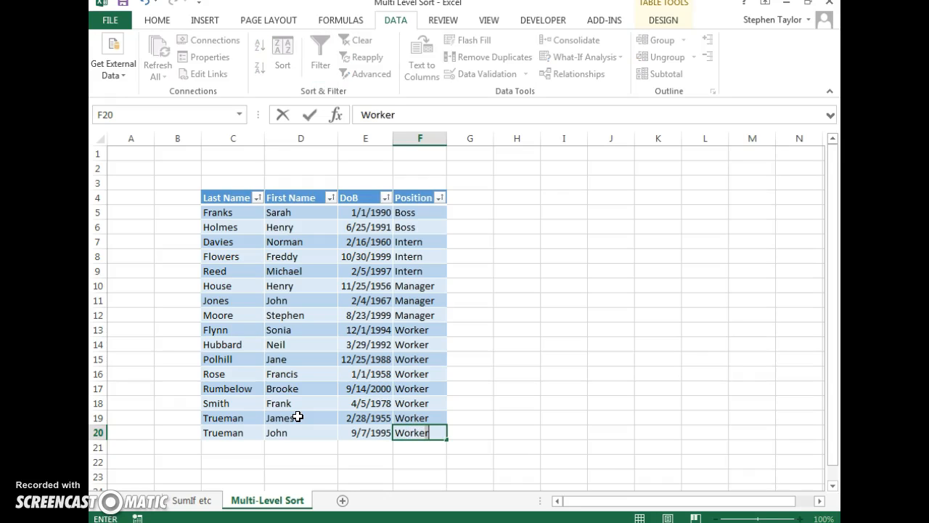
{"action": "left_click", "coordinate": [297, 426]}
- Replace the first name in cell D20 of the new record with a different first name
{"action": "left_click", "coordinate": [277, 431]}
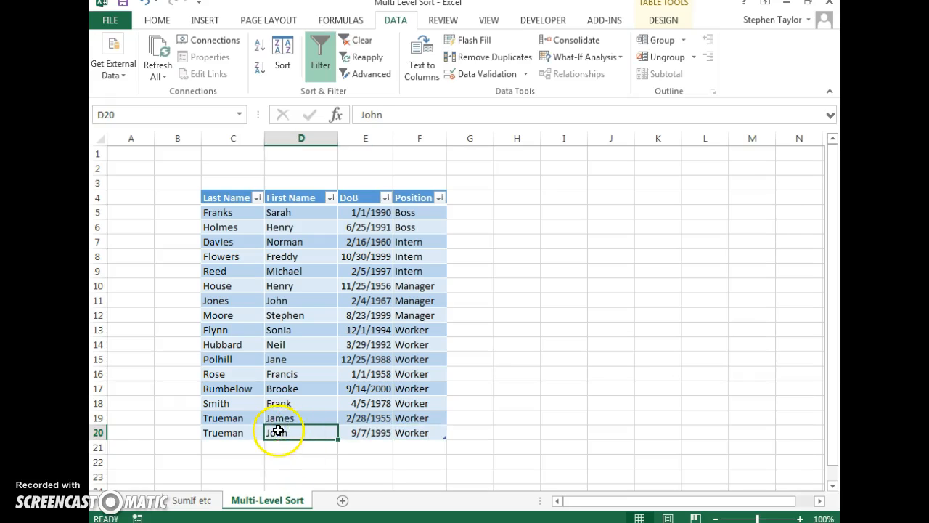
{"action": "left_click", "coordinate": [359, 137]}
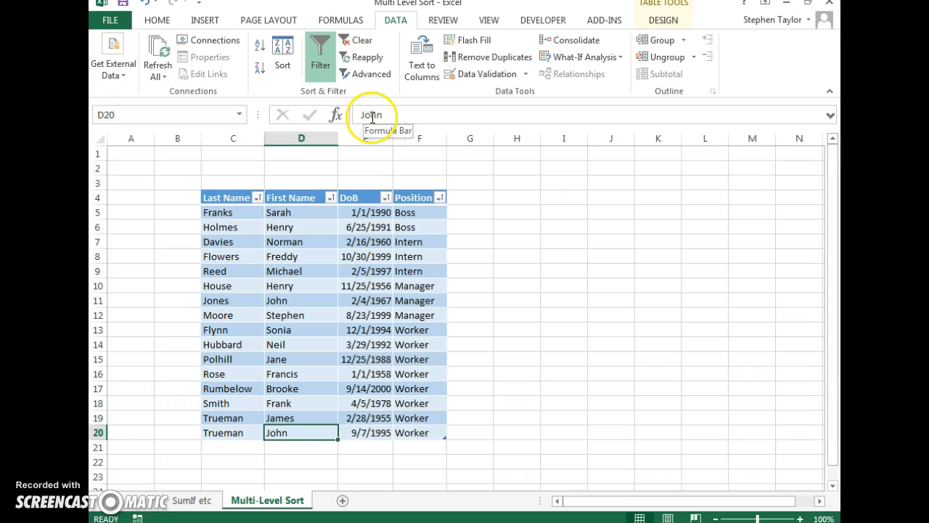
{"action": "left_click", "coordinate": [371, 116]}
{"action": "left_click_drag", "start_coordinate": [400, 114], "coordinate": [361, 116]}
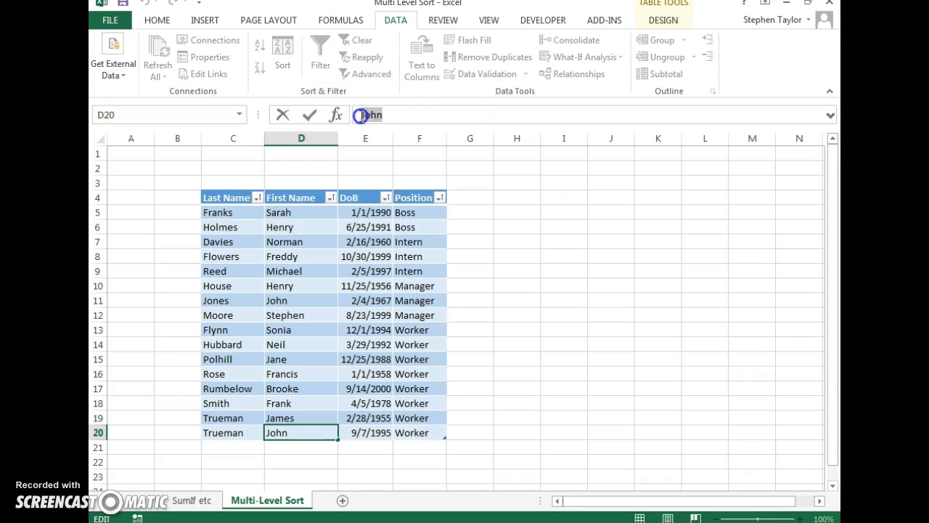
{"action": "type", "text": "Ja"}
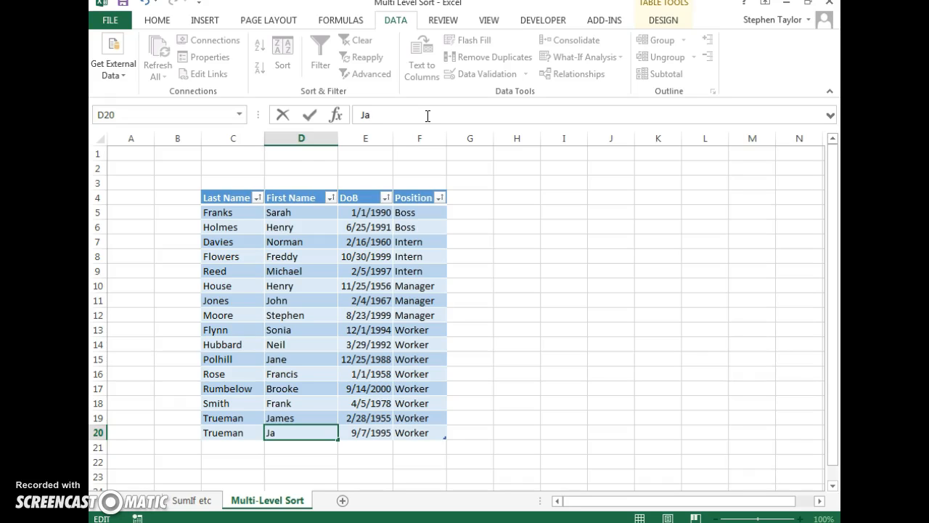
{"action": "type", "text": "de"}
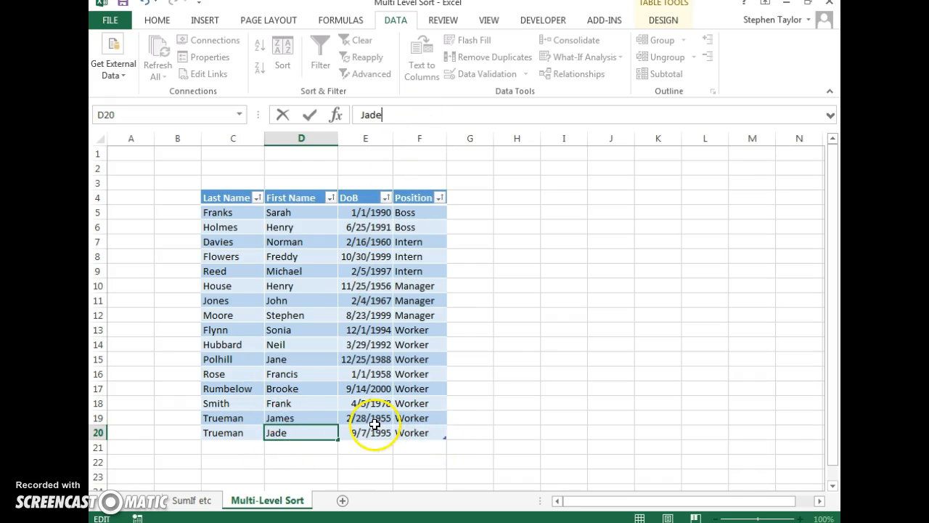
{"action": "left_click", "coordinate": [296, 419]}
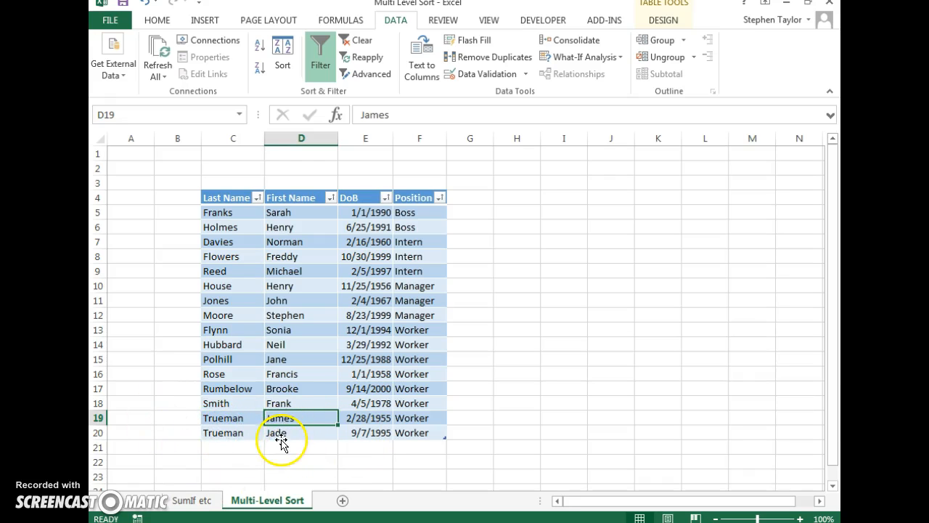
- Run the existing multi-level sort by Position, Last Name, First Name and DoB again to include the new record
{"action": "left_click", "coordinate": [282, 49]}
{"action": "left_click", "coordinate": [738, 306]}
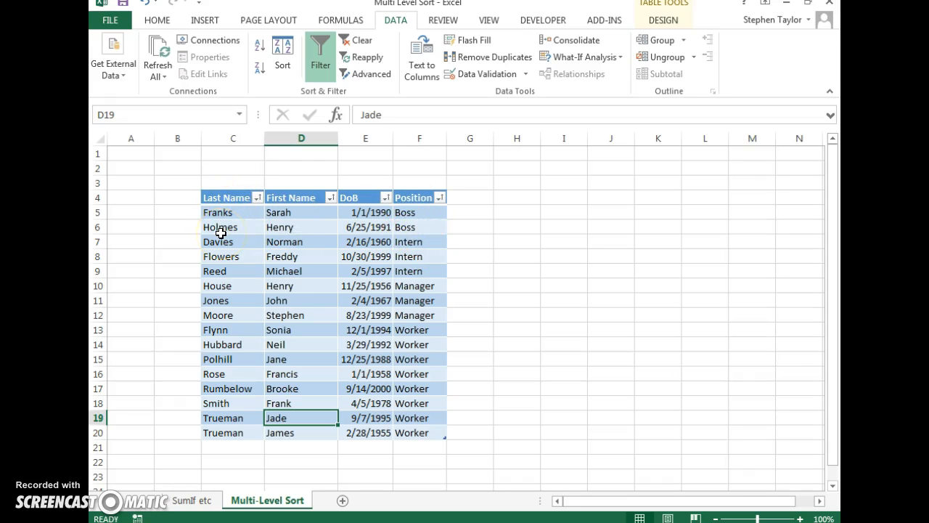
{"action": "left_click", "coordinate": [294, 418]}
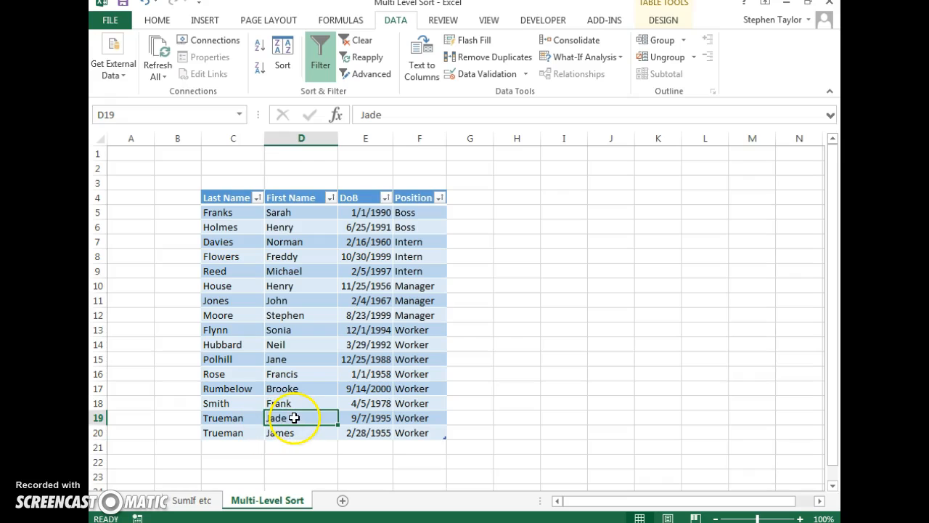